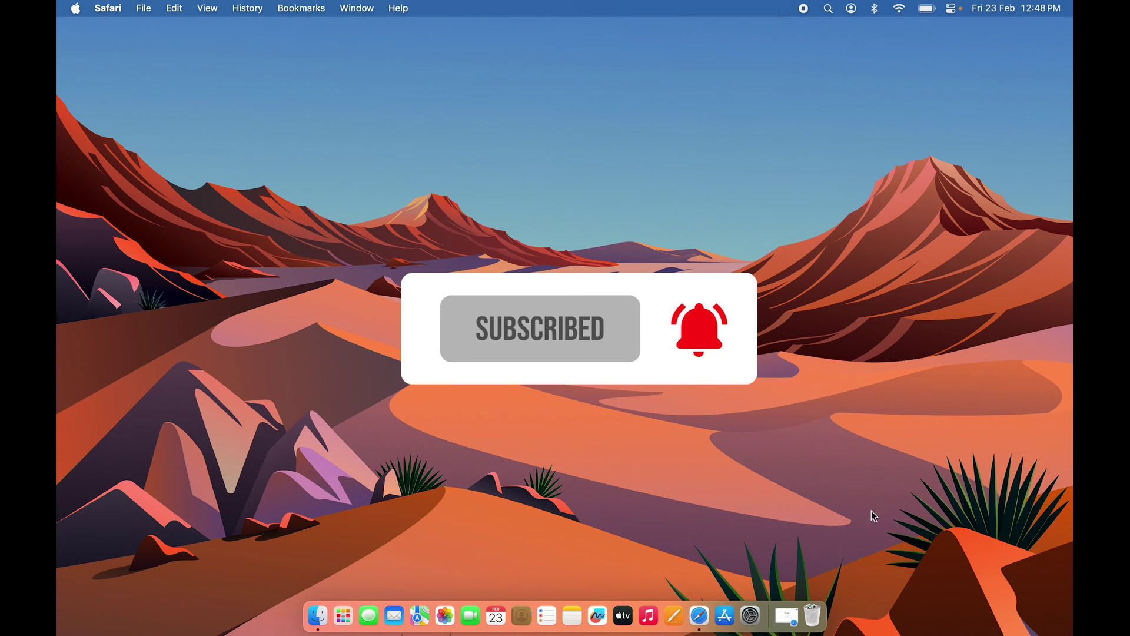
# - Launch the App Store, briefly showing and dismissing the Launchpad grid
pyautogui.click(726, 616)
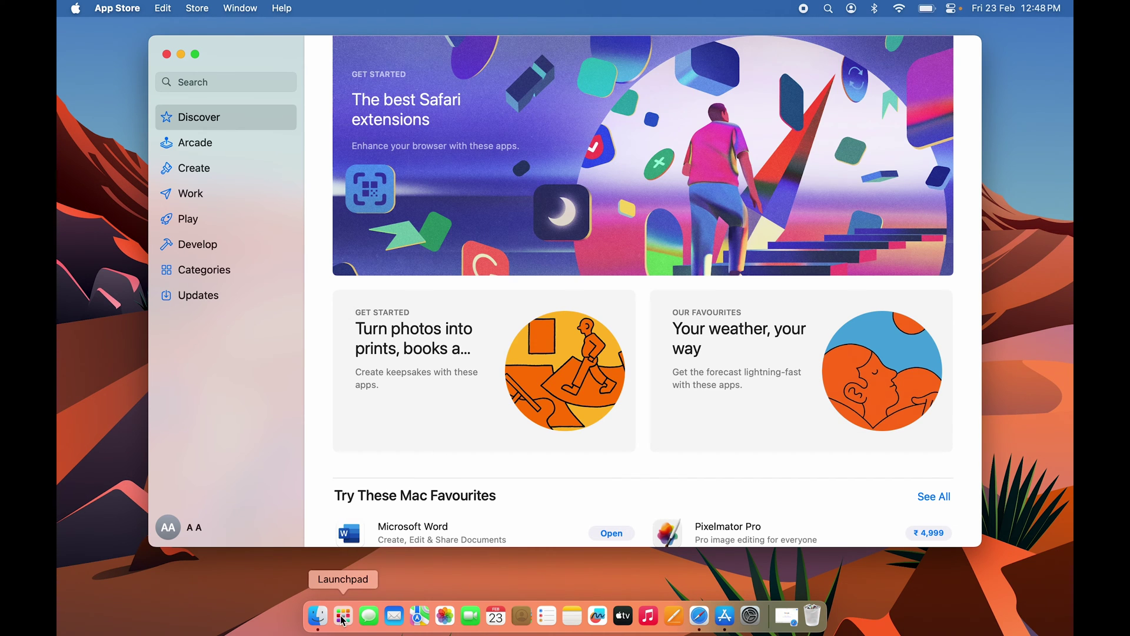
pyautogui.click(342, 620)
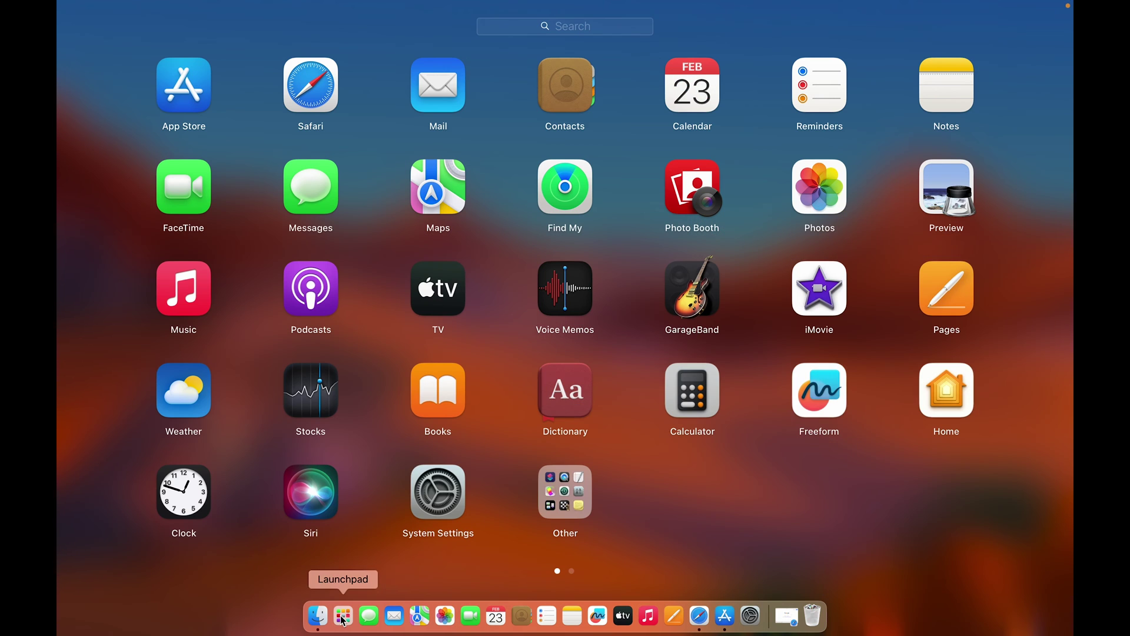
pyautogui.click(1017, 502)
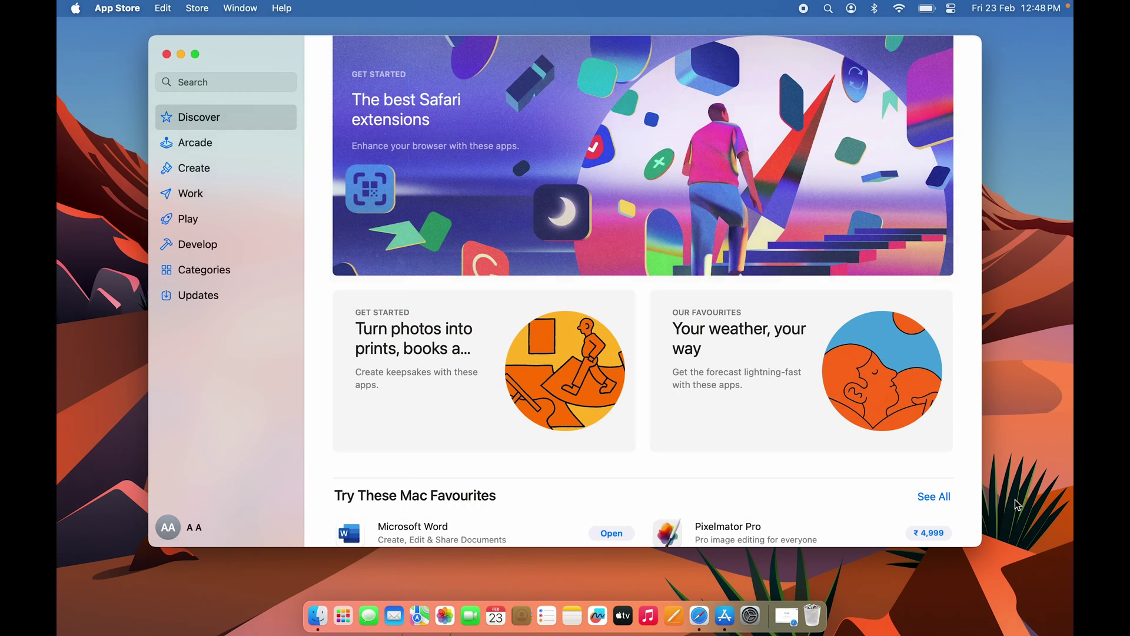
# - Search the store for 'whatsapp' and go to the WhatsApp Messenger app page
pyautogui.click(206, 82)
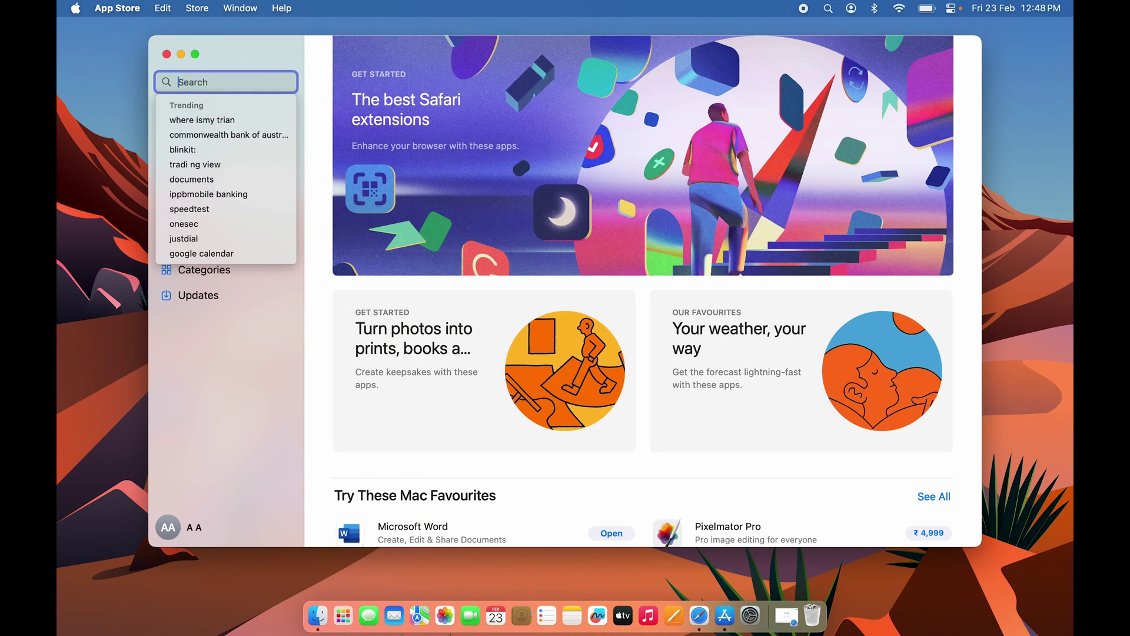
pyautogui.write('whatsapp')
pyautogui.press('Return')
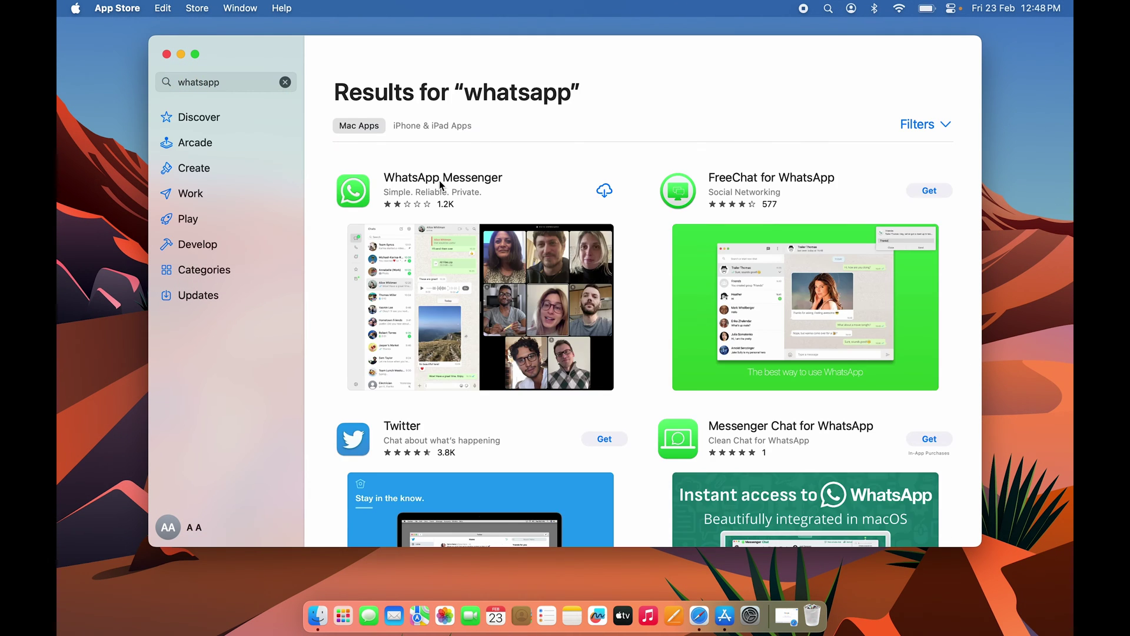
pyautogui.click(442, 184)
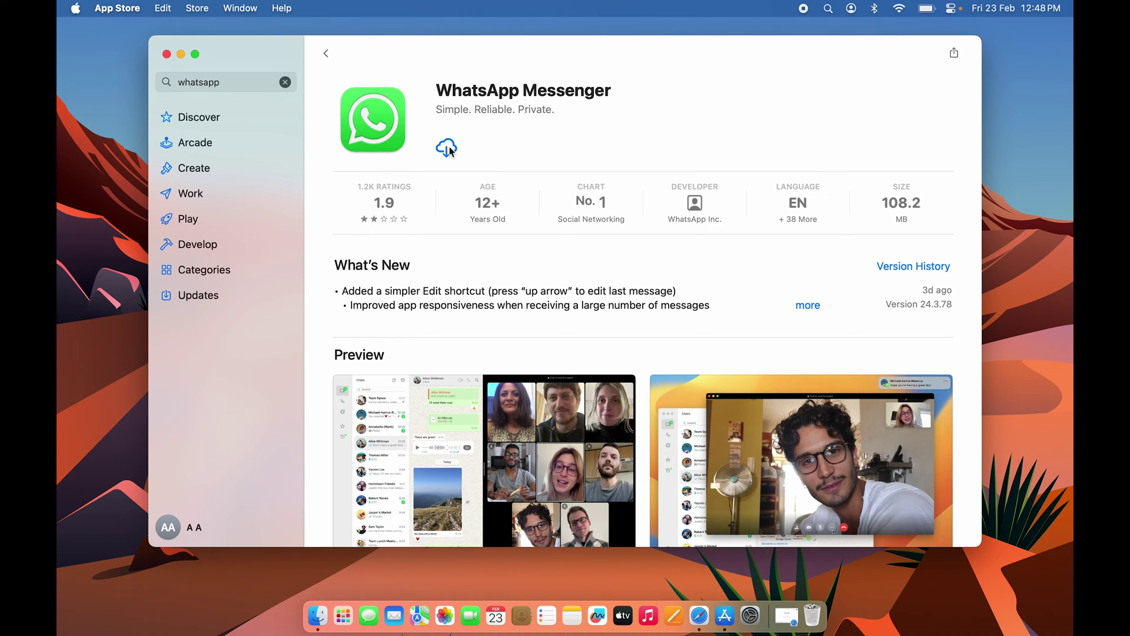
# - Put the App Store away, launch Safari and run a Google search for 'whatsapp'
pyautogui.click(180, 56)
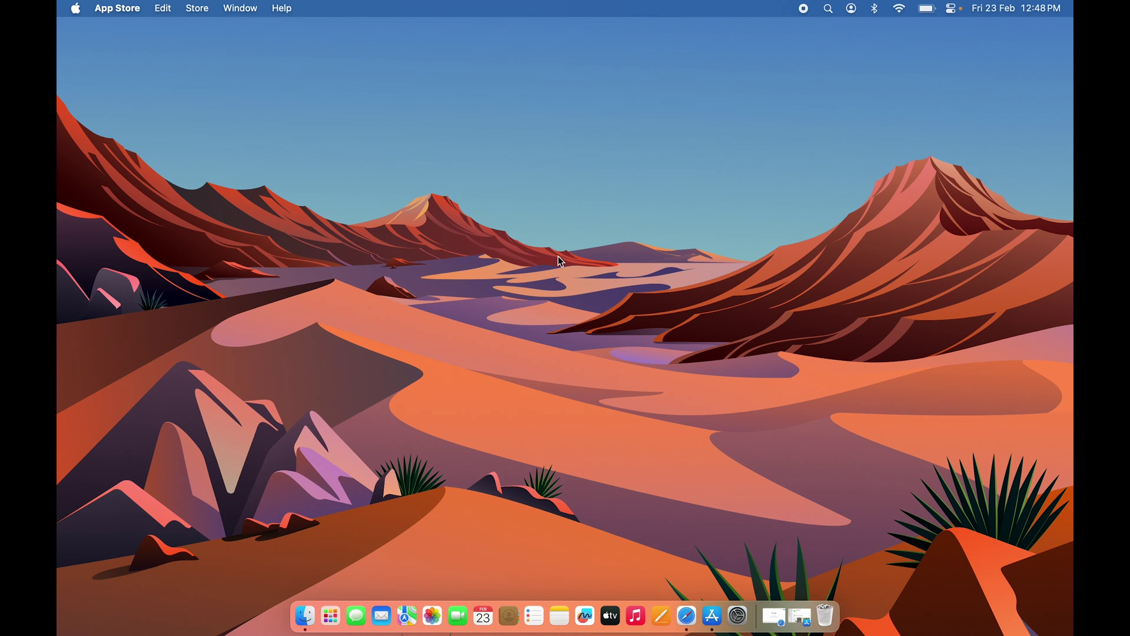
pyautogui.click(687, 616)
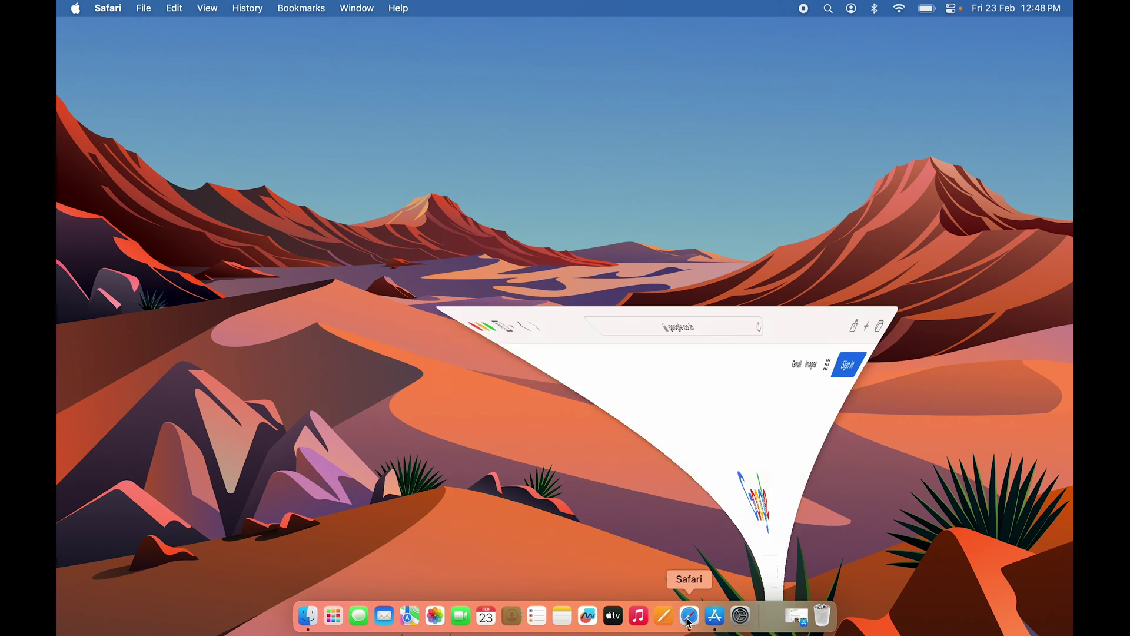
pyautogui.click(440, 279)
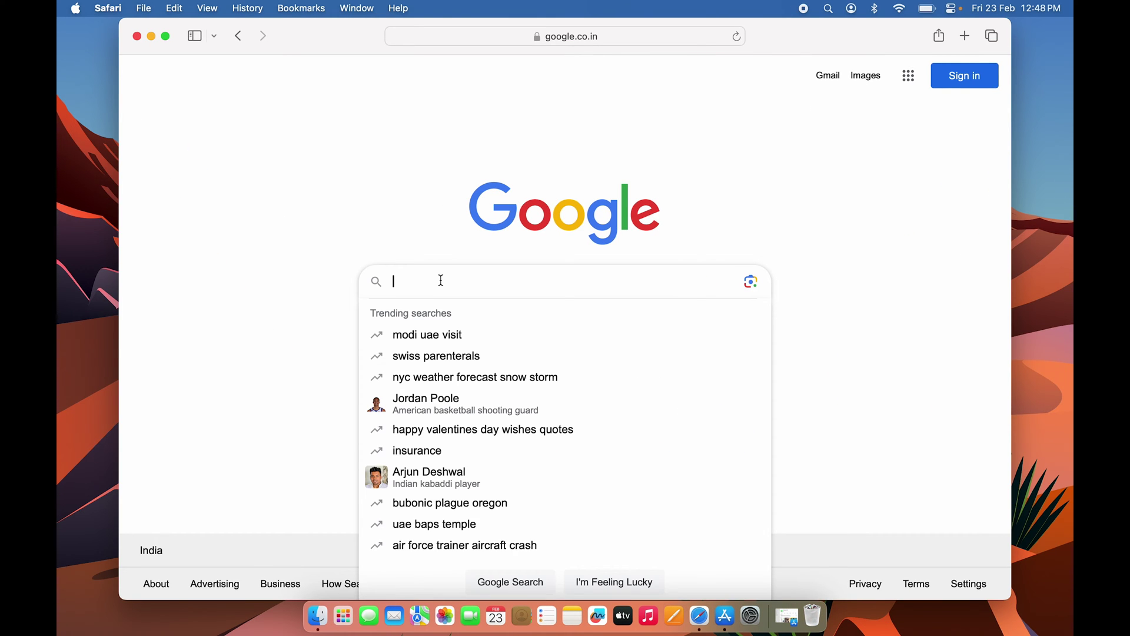
pyautogui.write('whatsapp')
pyautogui.press('Return')
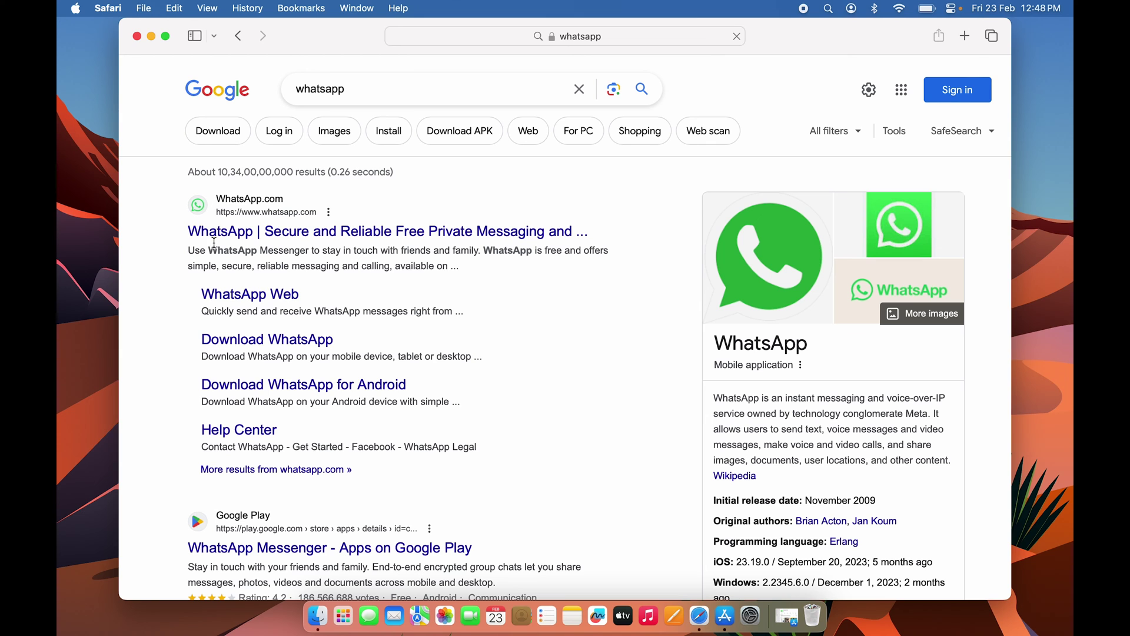
# - Go to WhatsApp.com's Download page and start the desktop app download
pyautogui.click(257, 233)
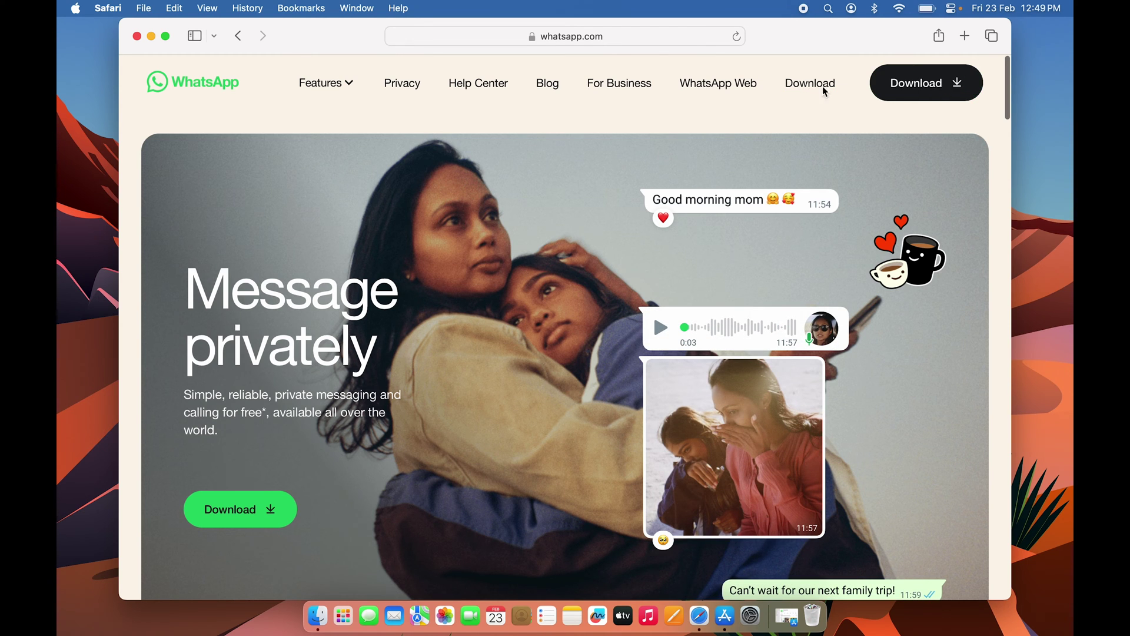
pyautogui.click(802, 84)
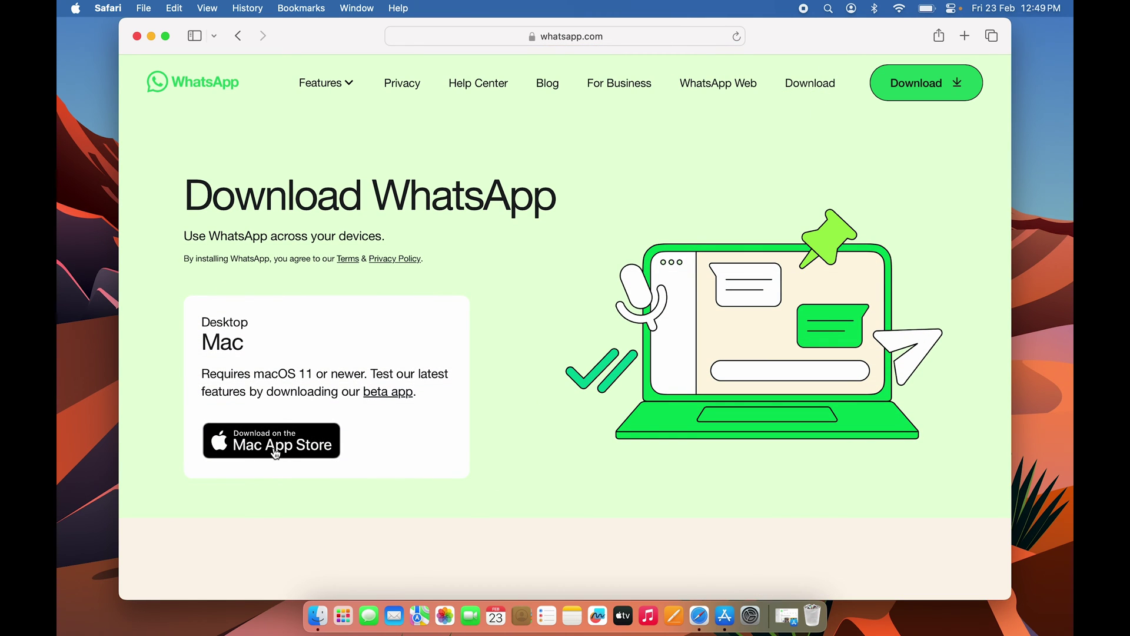
pyautogui.scroll(-5, 517, 462)
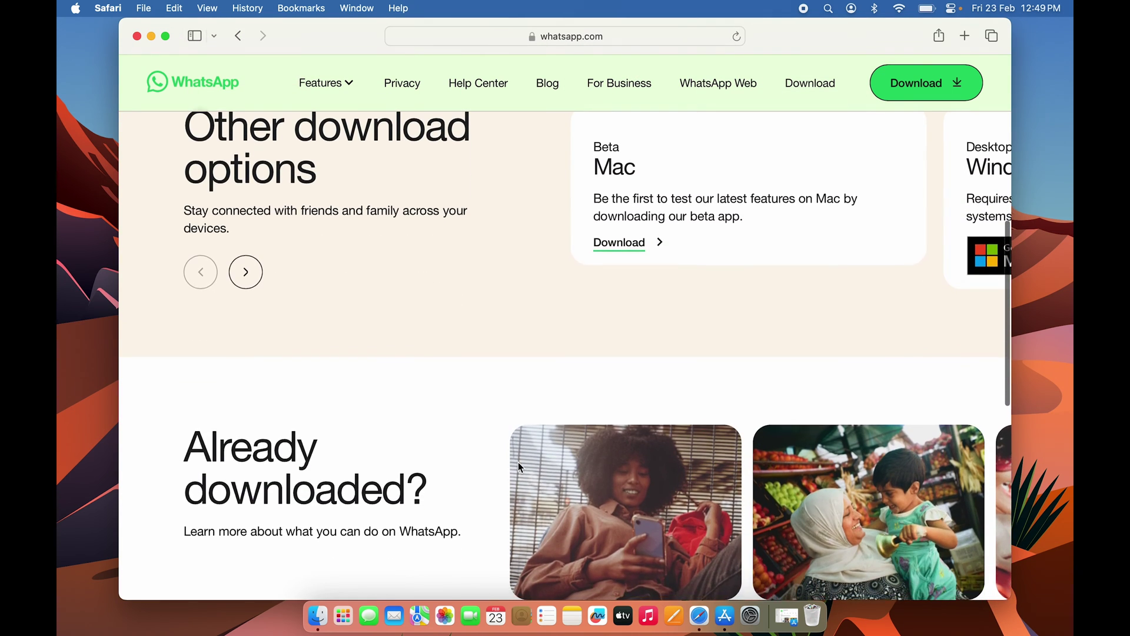
pyautogui.scroll(3, 518, 462)
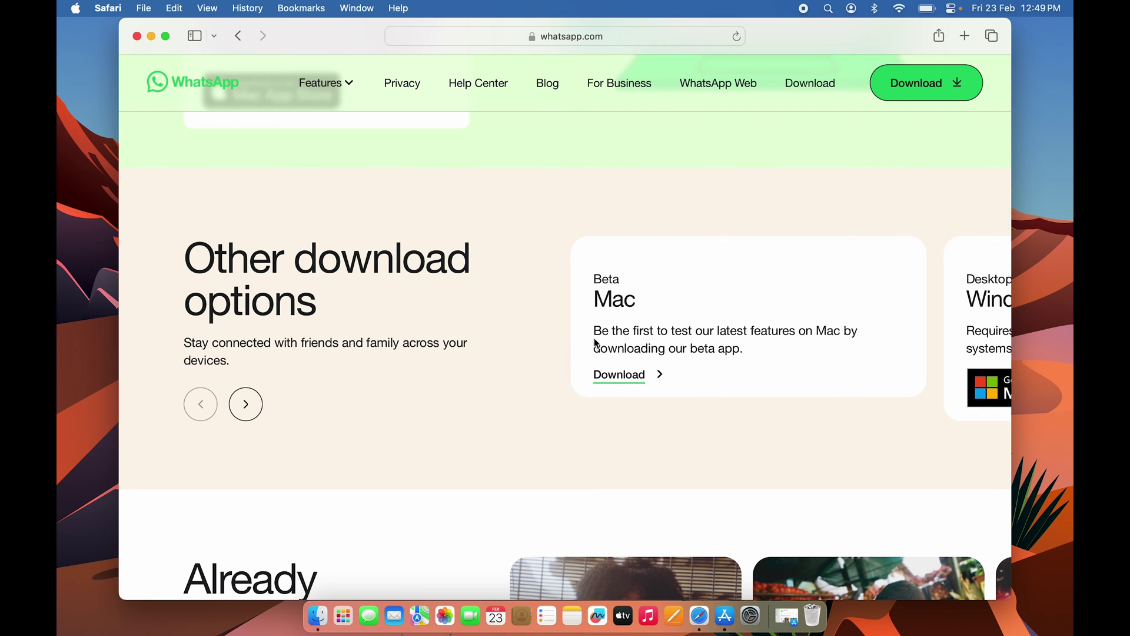
pyautogui.scroll(5, 499, 334)
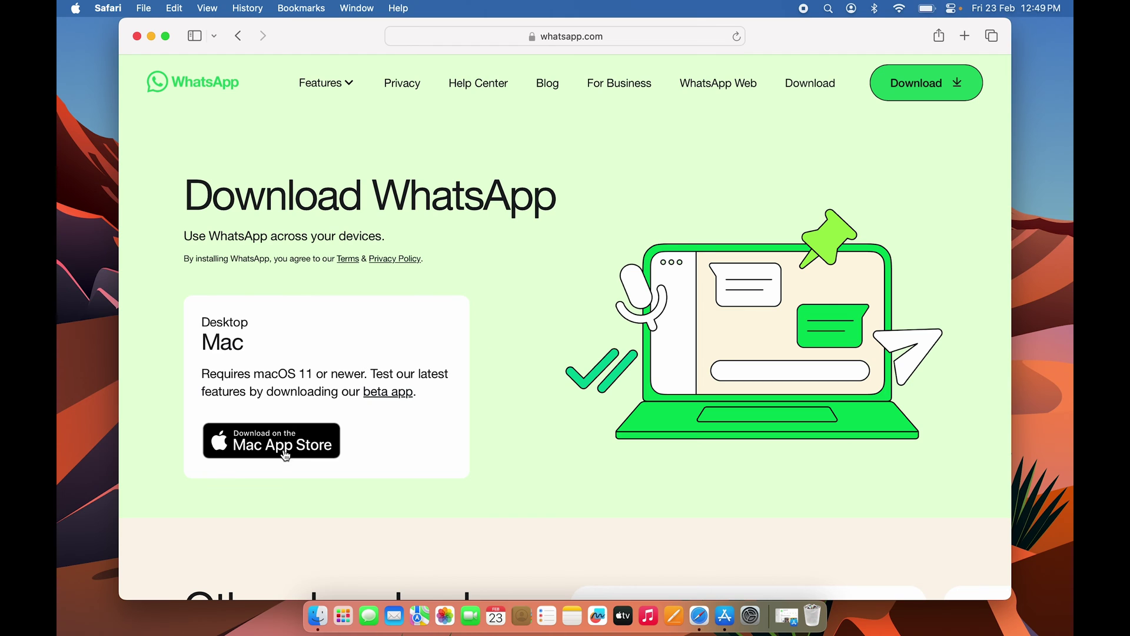
pyautogui.click(922, 89)
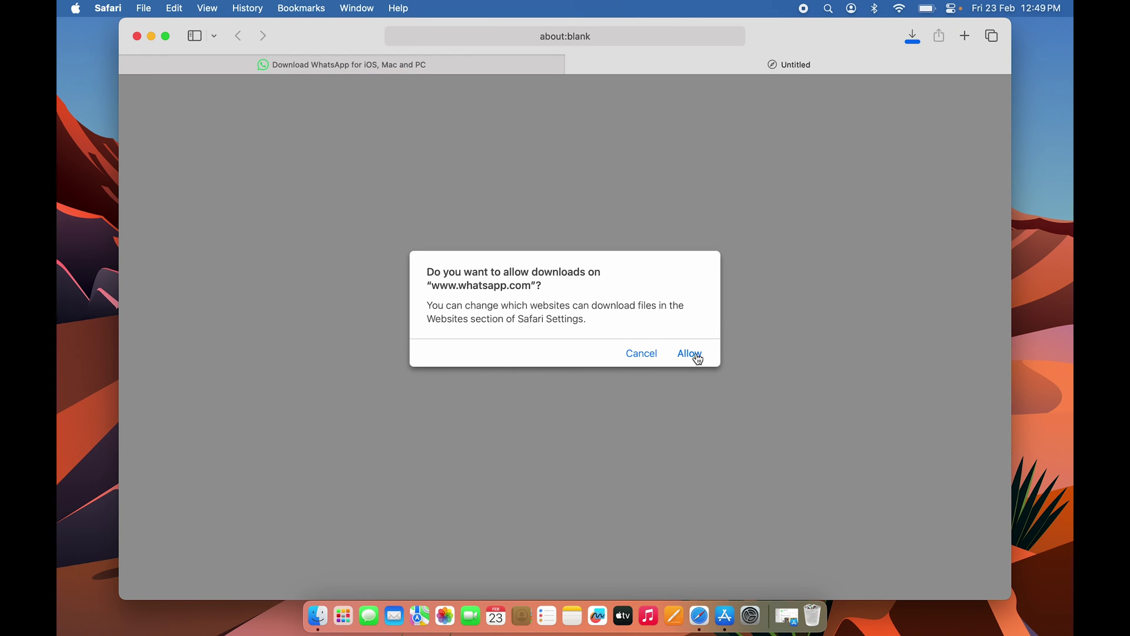
# - Allow downloads from whatsapp.com, confirm WhatsApp-2.24.3.79.dmg downloaded, then start Finder
pyautogui.click(690, 355)
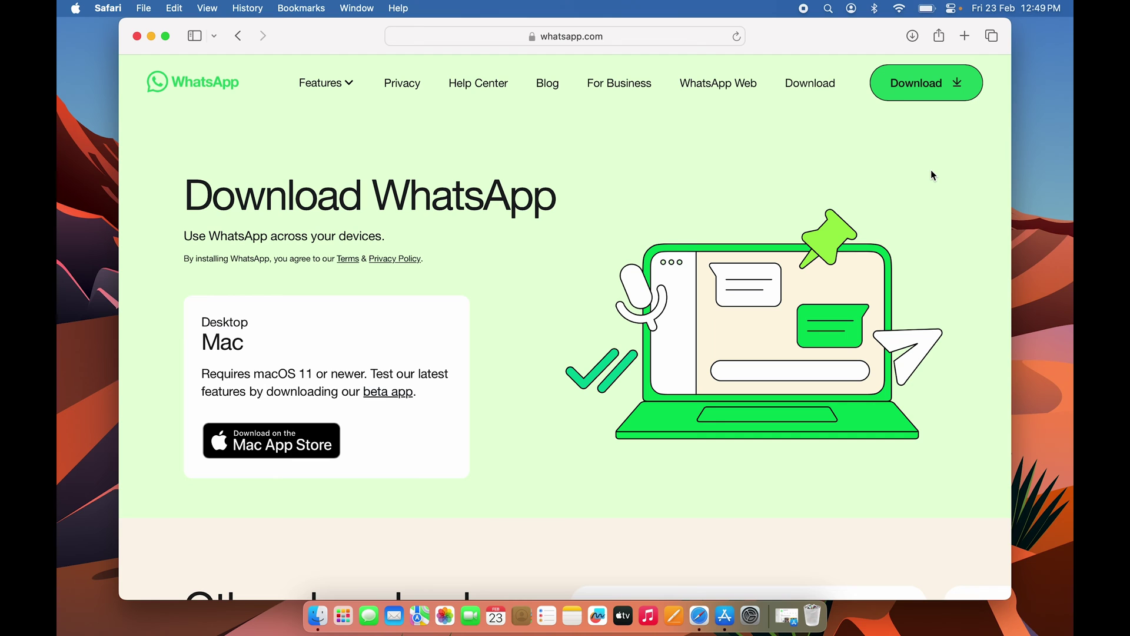
pyautogui.click(911, 37)
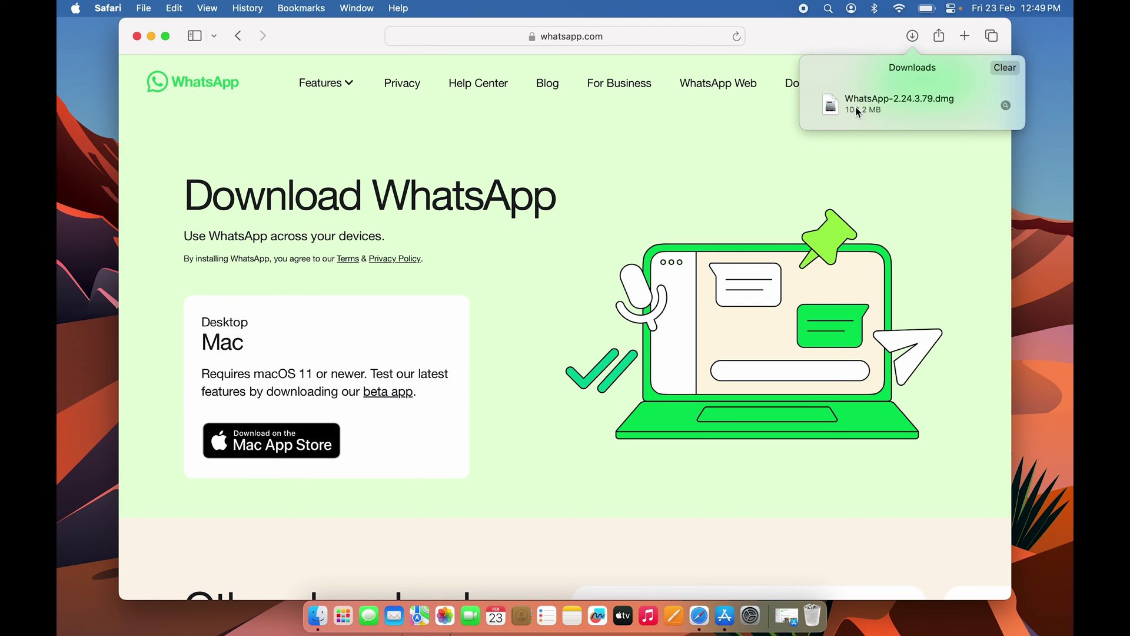
pyautogui.click(907, 162)
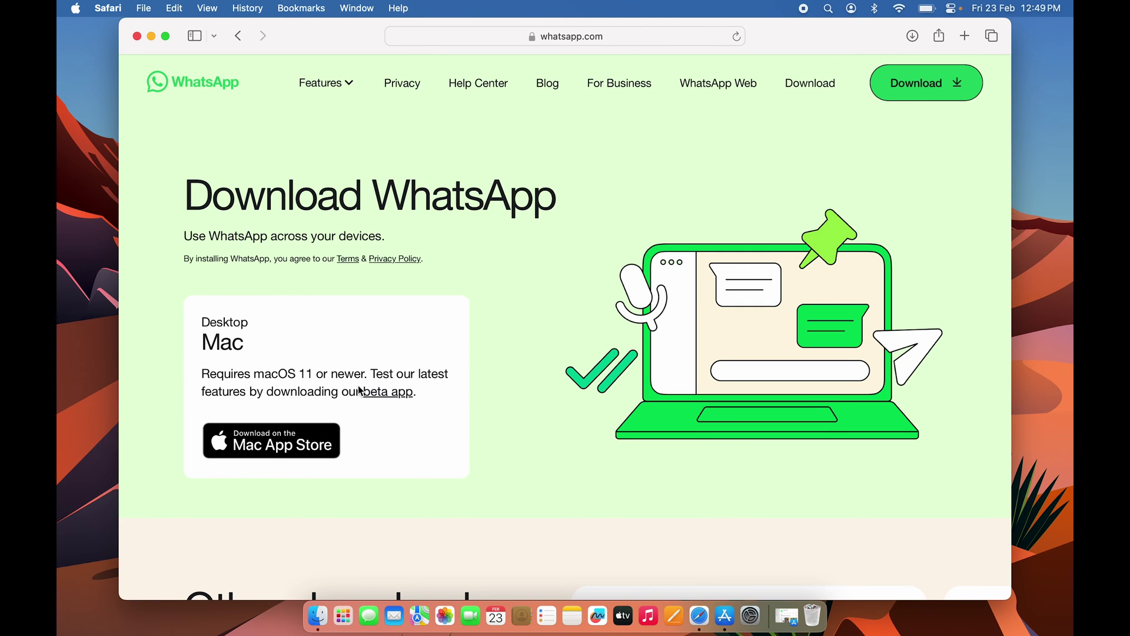
pyautogui.click(317, 616)
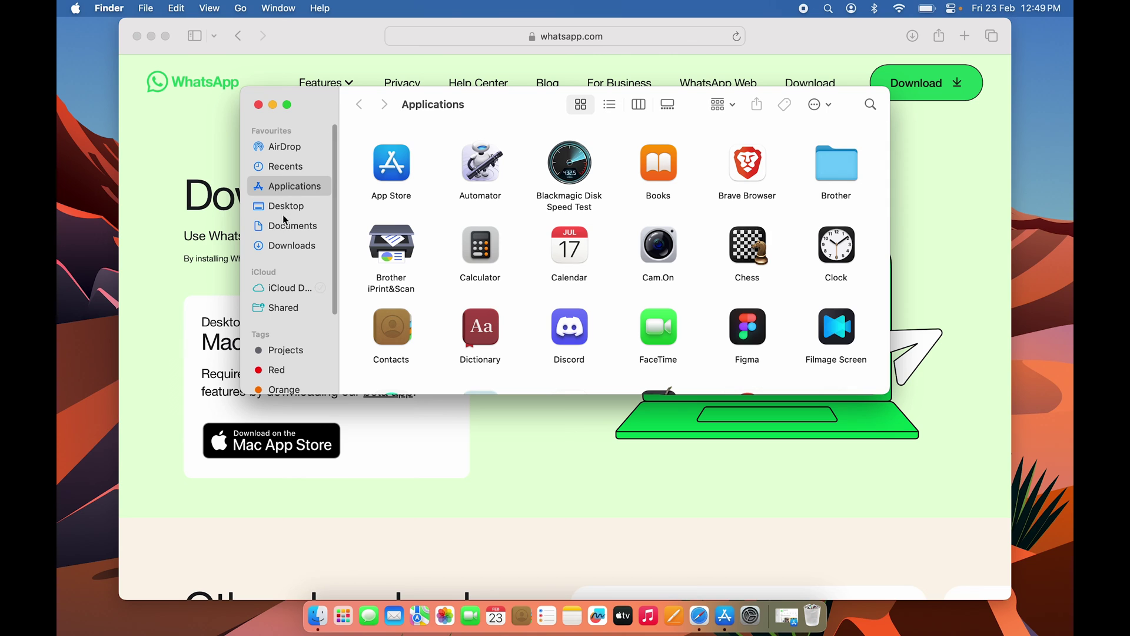
# - Show the Downloads folder in icon view with the WhatsApp .dmg visible
pyautogui.click(287, 248)
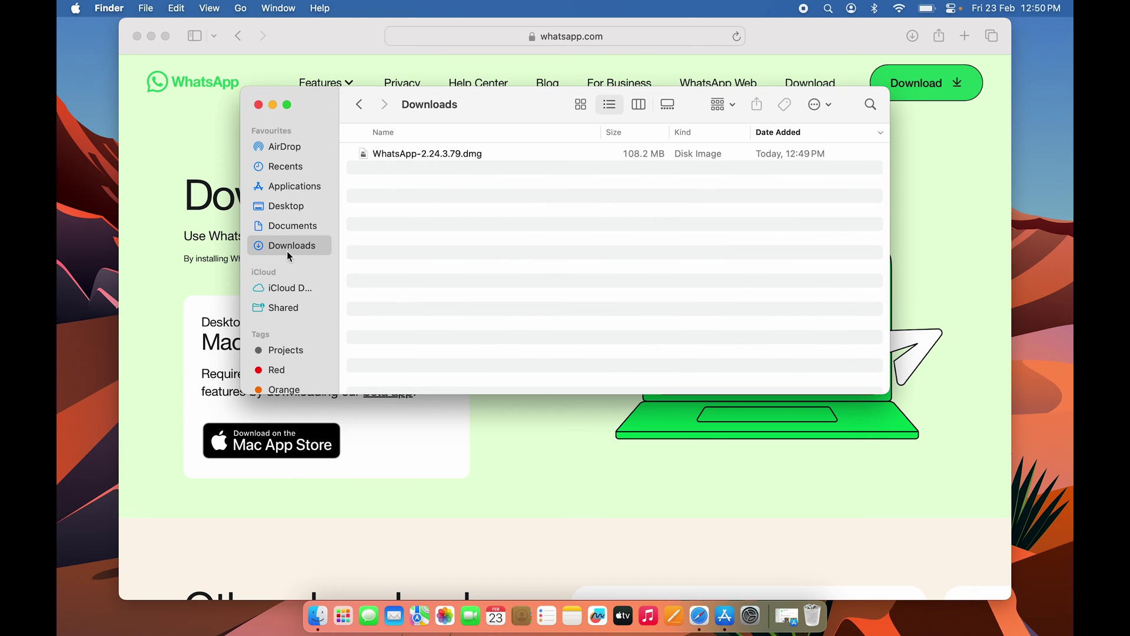
pyautogui.click(579, 104)
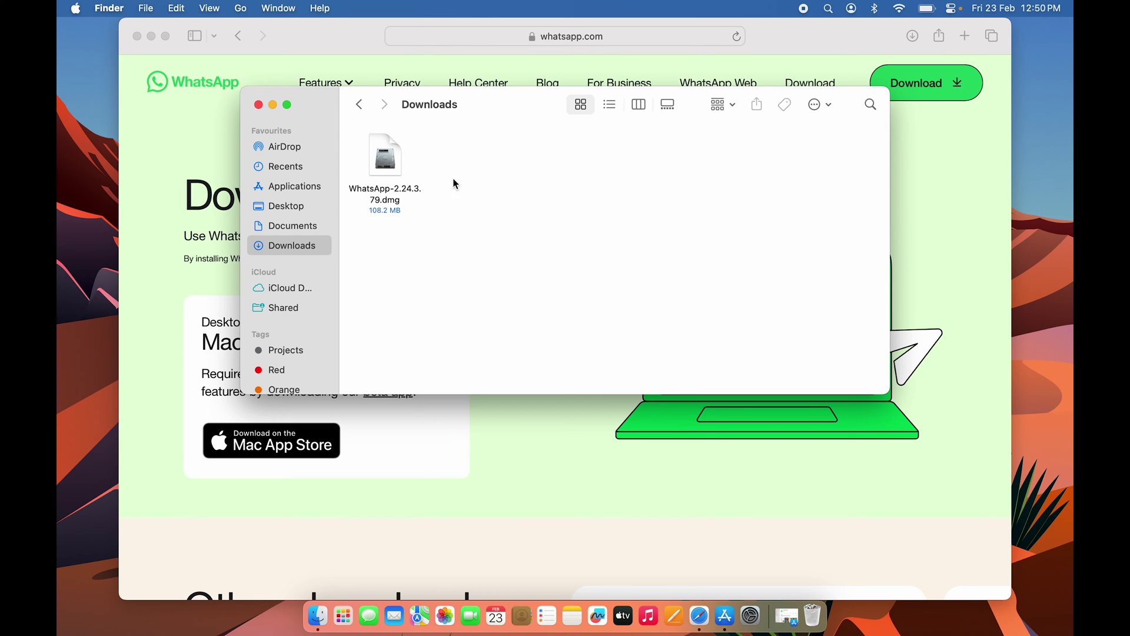
# - Mount the WhatsApp disk image and drag WhatsApp onto the Applications folder
pyautogui.click(381, 189)
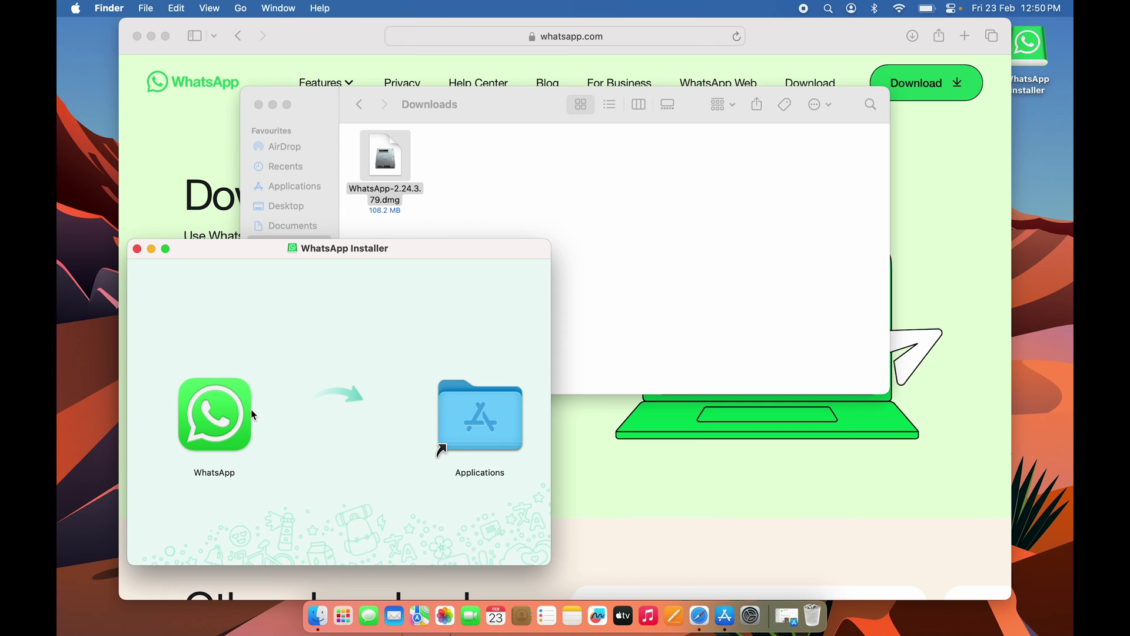
pyautogui.moveTo(395, 252)
pyautogui.mouseDown()
pyautogui.moveTo(550, 216)
pyautogui.moveTo(576, 177)
pyautogui.mouseUp()
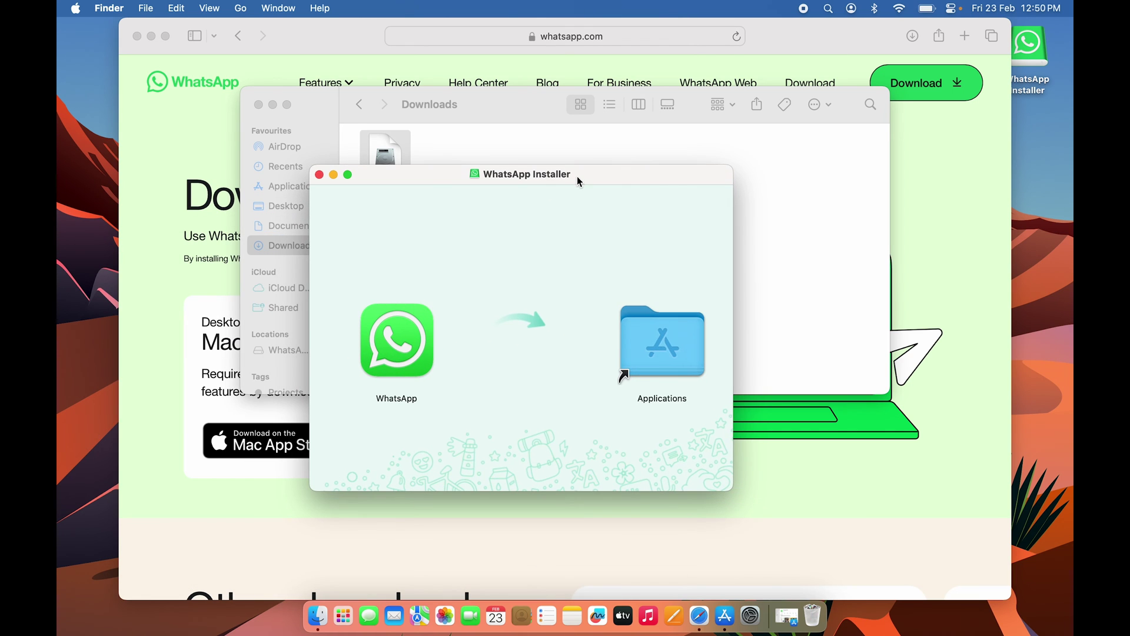
pyautogui.click(400, 345)
pyautogui.moveTo(400, 345); pyautogui.dragTo(669, 344)
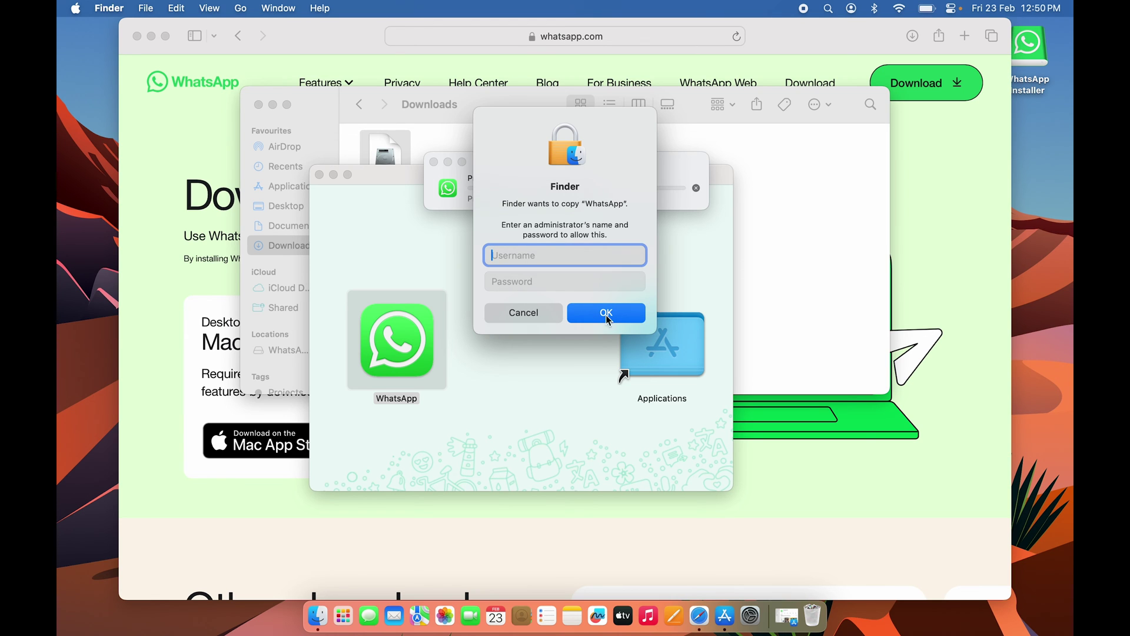
pyautogui.write('ps')
# - Authorise the copy with the administrator password, then bring up Launchpad
pyautogui.press('Tab')
pyautogui.write('••••••••••')
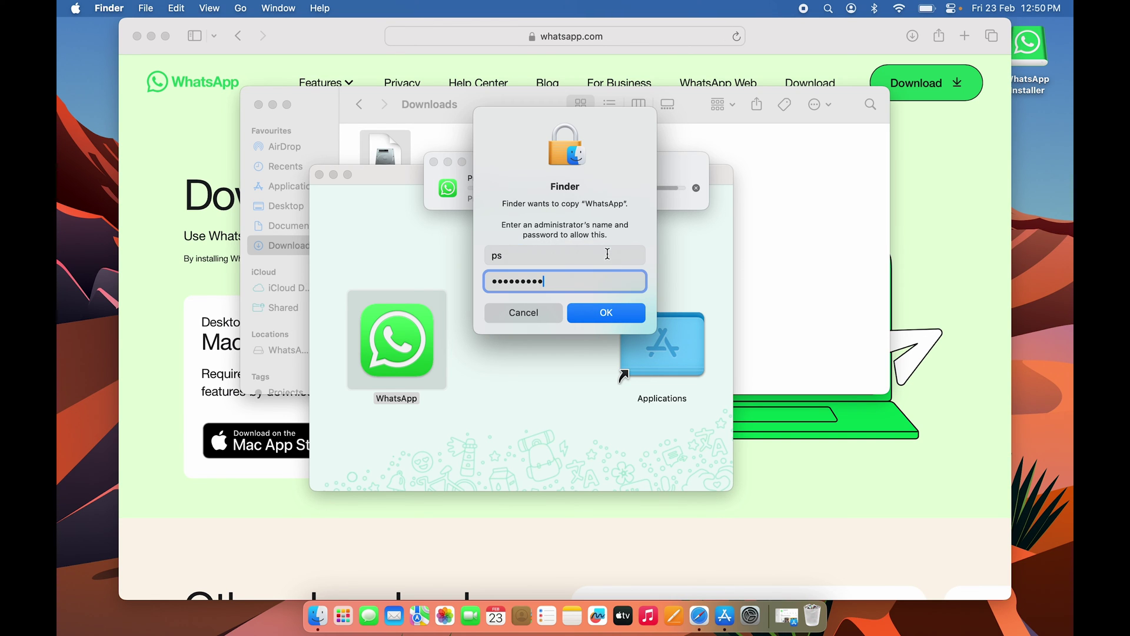
pyautogui.click(618, 313)
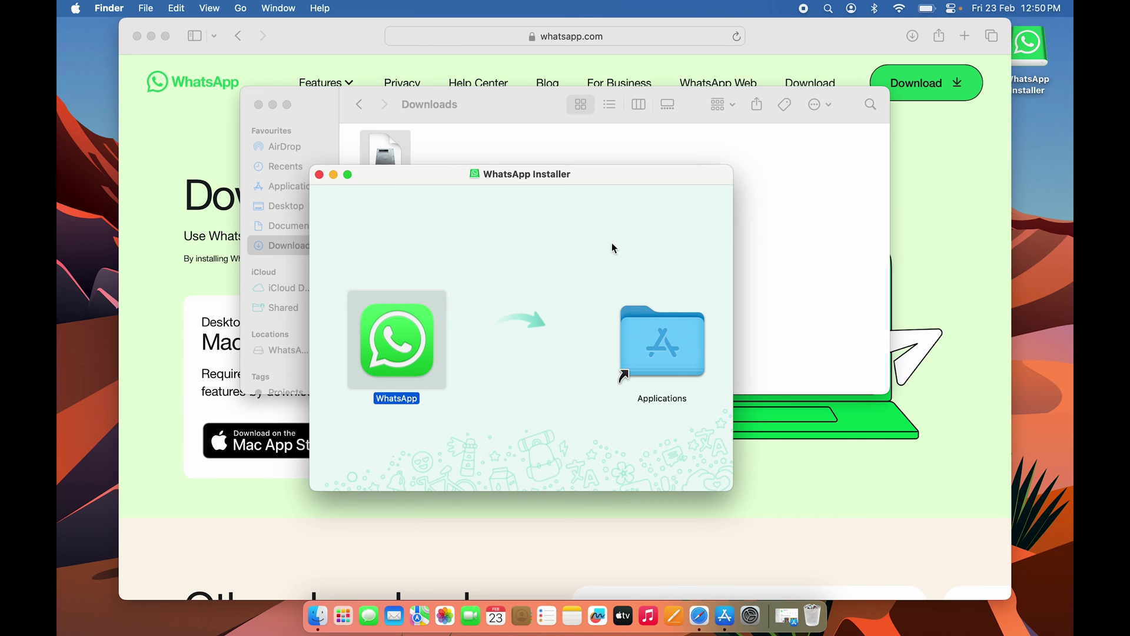
pyautogui.click(343, 616)
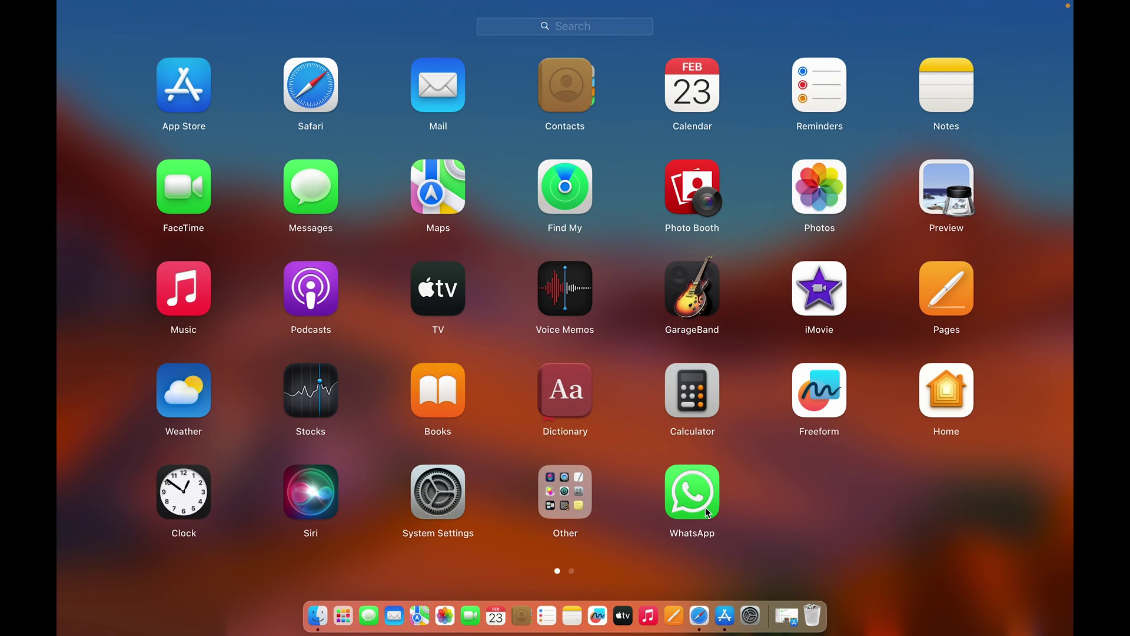
# - Close the App Store, installer, Downloads and Safari windows cluttering the desktop
pyautogui.click(728, 617)
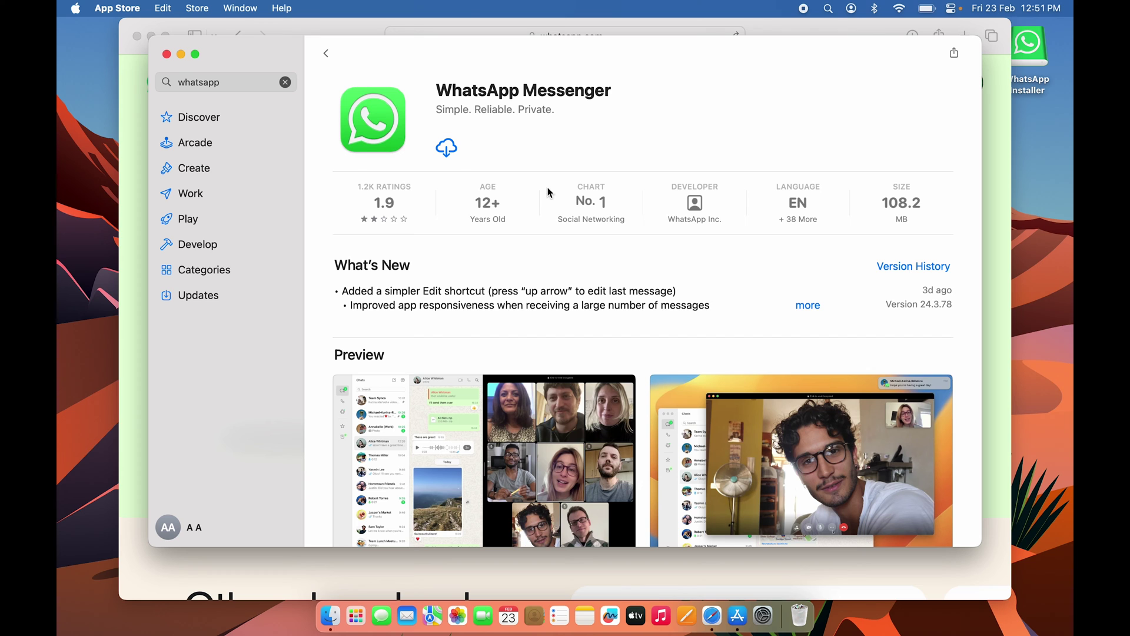
pyautogui.click(166, 54)
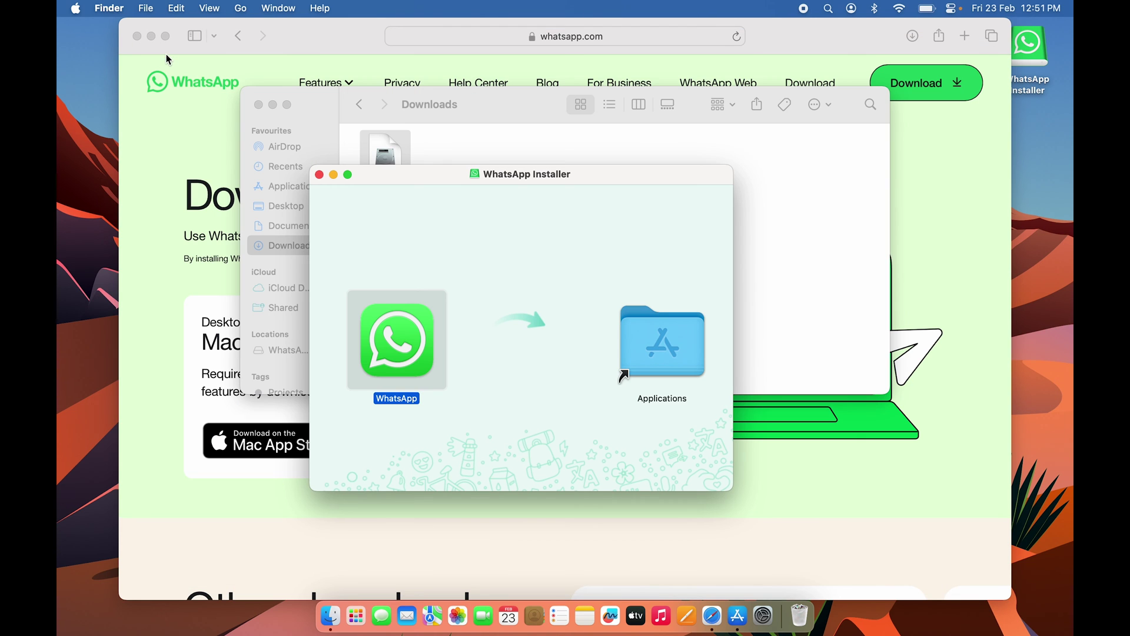
pyautogui.click(319, 175)
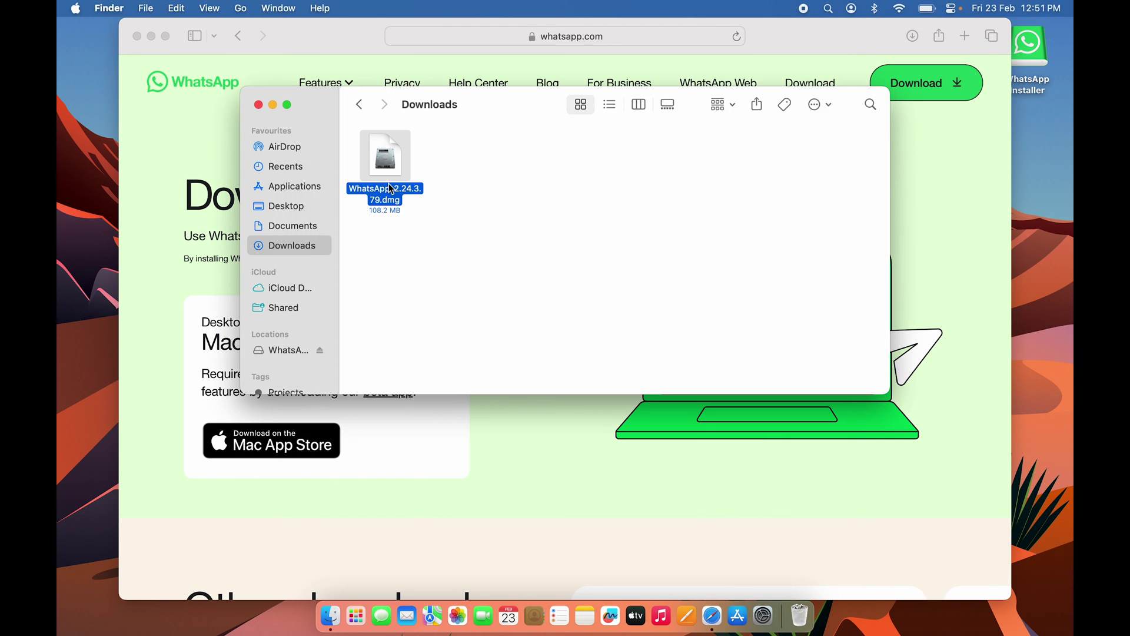
pyautogui.click(259, 106)
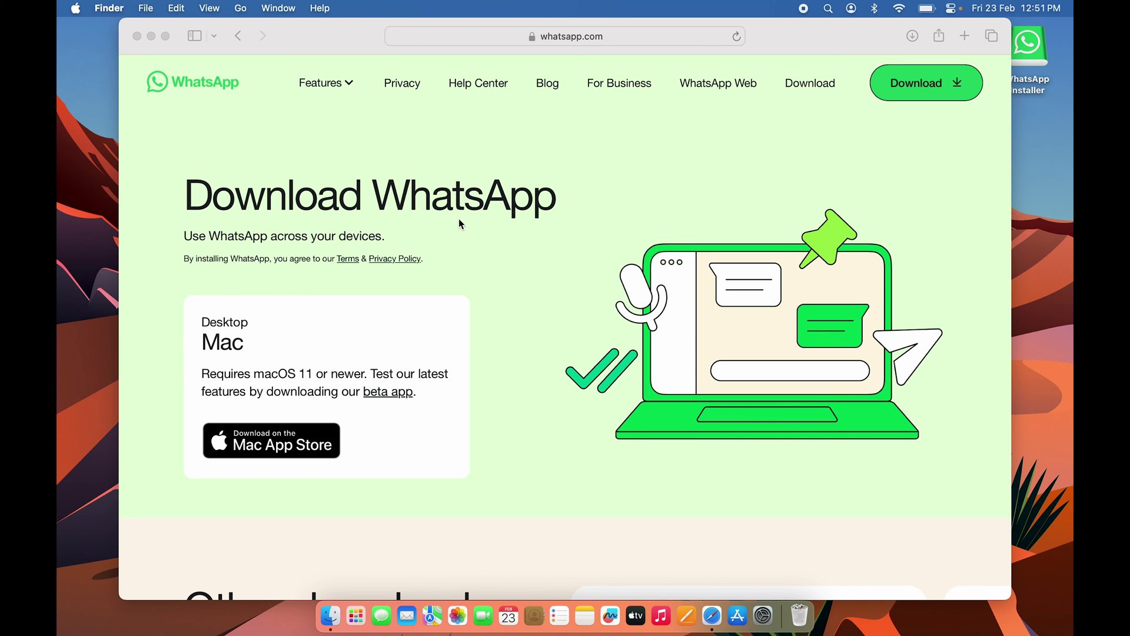
pyautogui.click(137, 36)
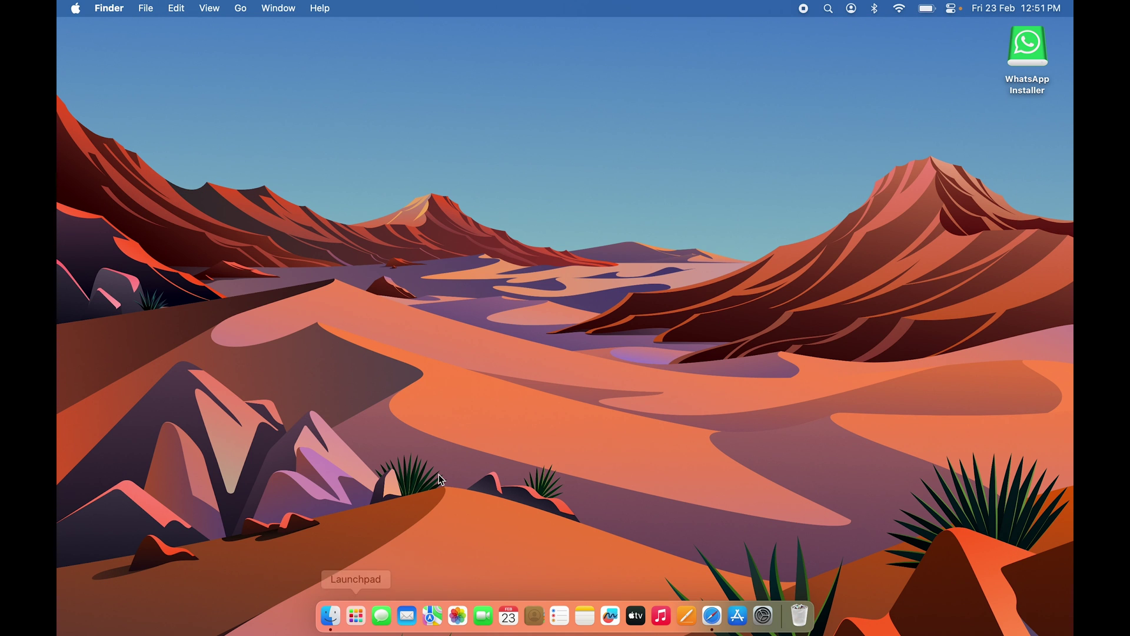
# - Launch WhatsApp from Launchpad and confirm opening the internet-downloaded app
pyautogui.click(357, 616)
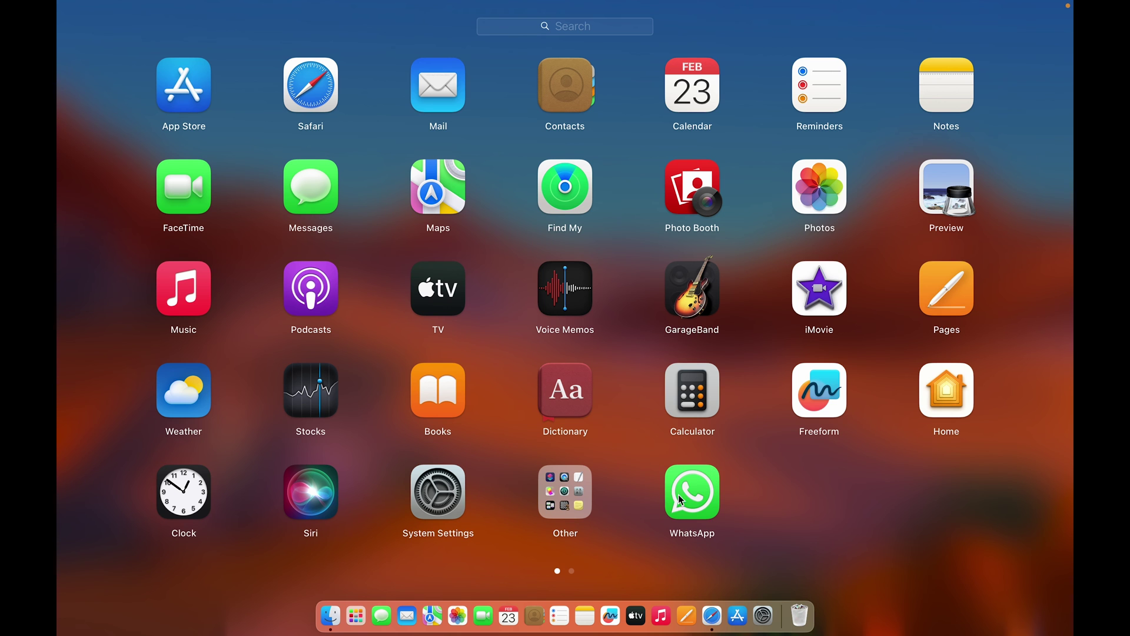
pyautogui.click(695, 511)
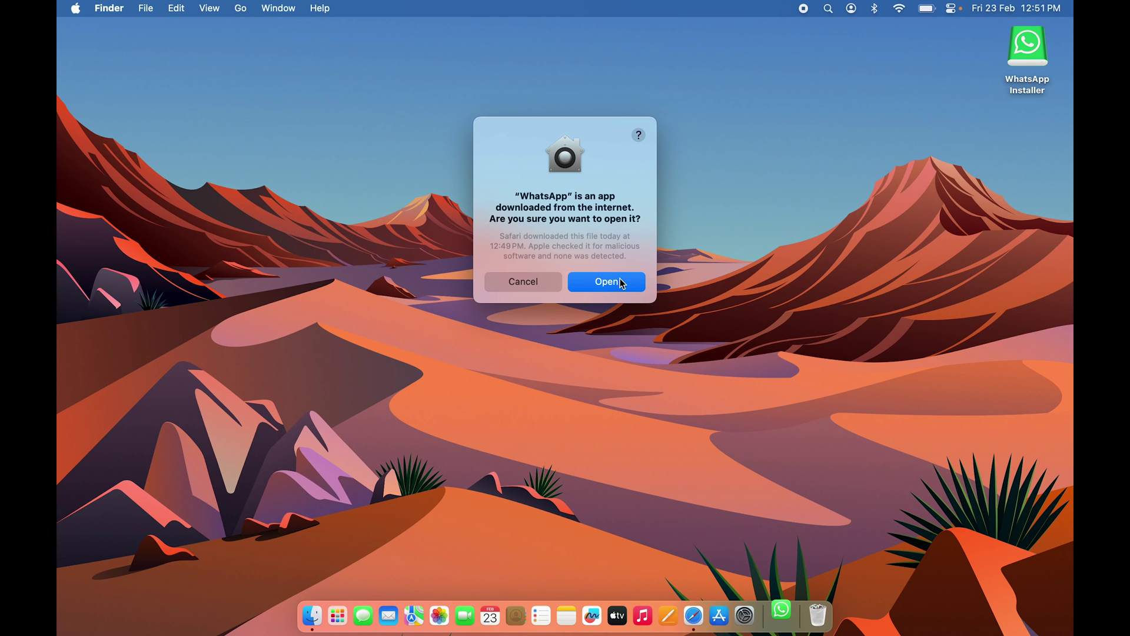
pyautogui.click(617, 284)
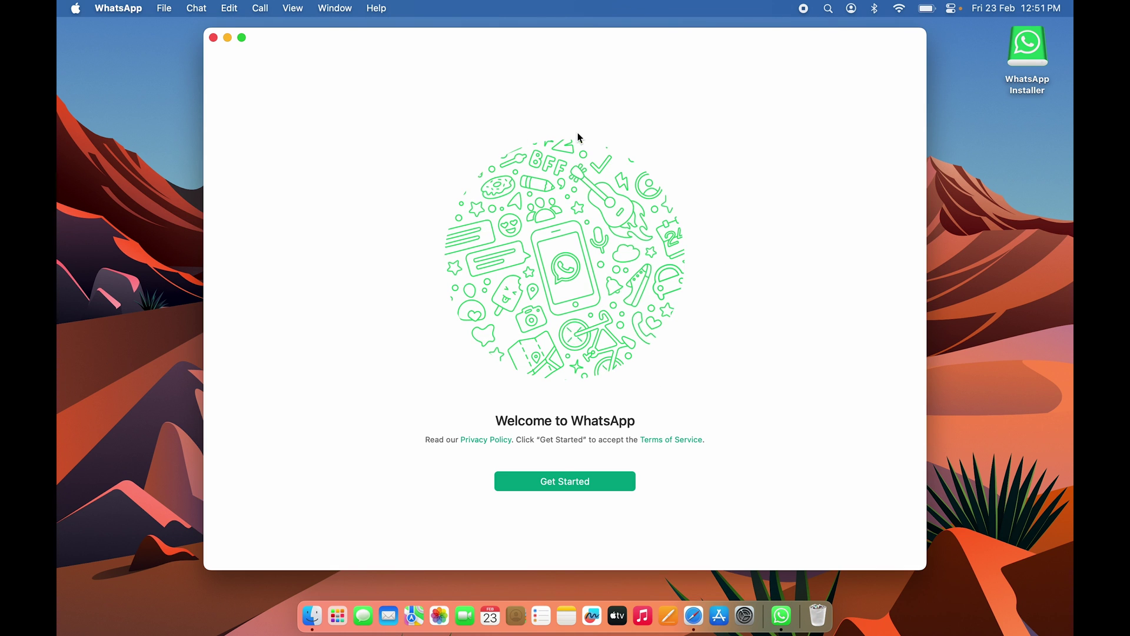
# - Show the Get Started QR-code linking screen, cancel it and close WhatsApp
pyautogui.click(567, 482)
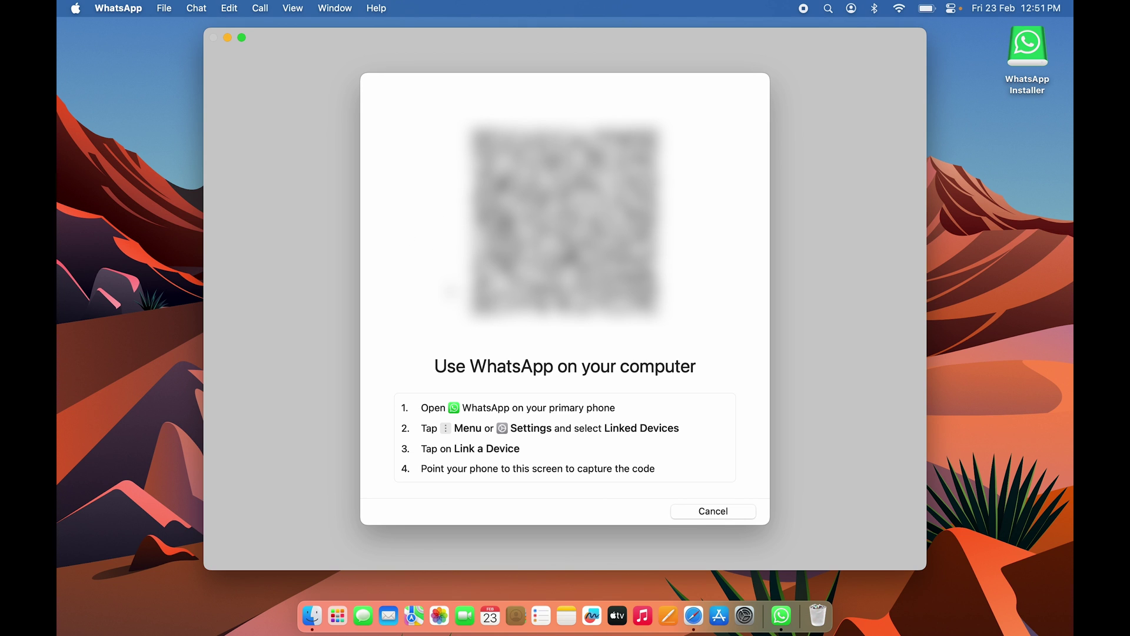
pyautogui.click(677, 510)
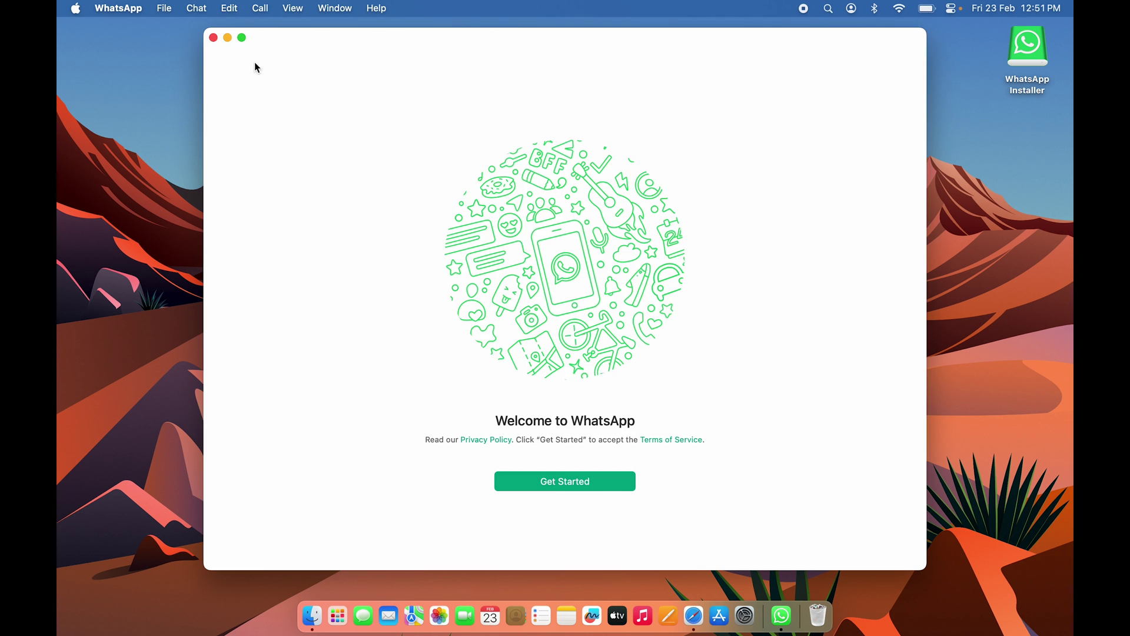
pyautogui.click(213, 38)
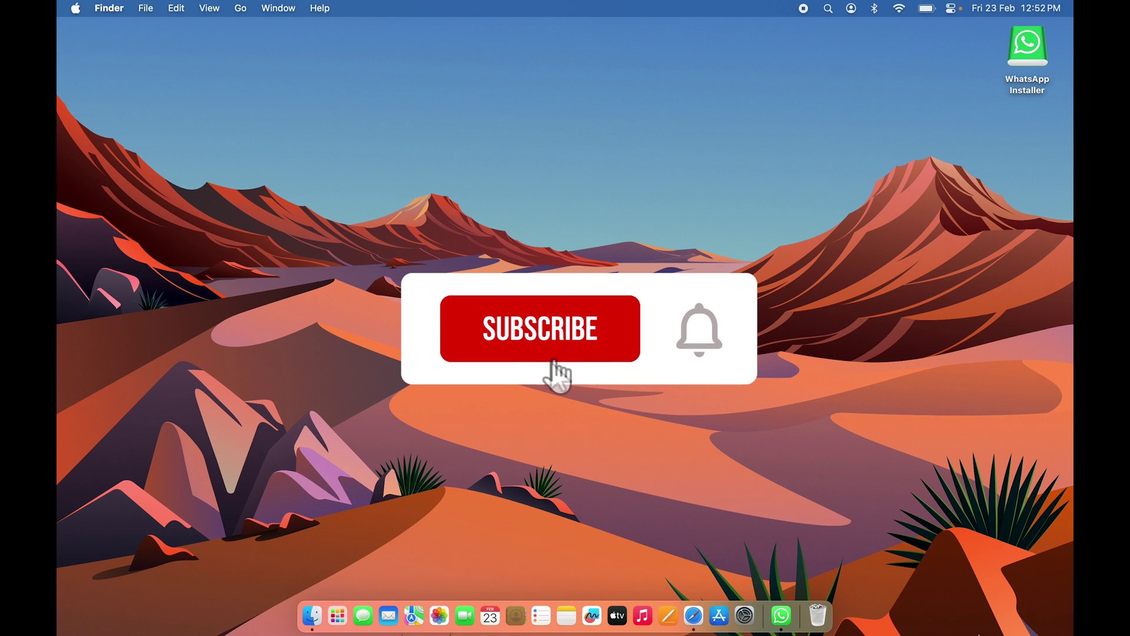